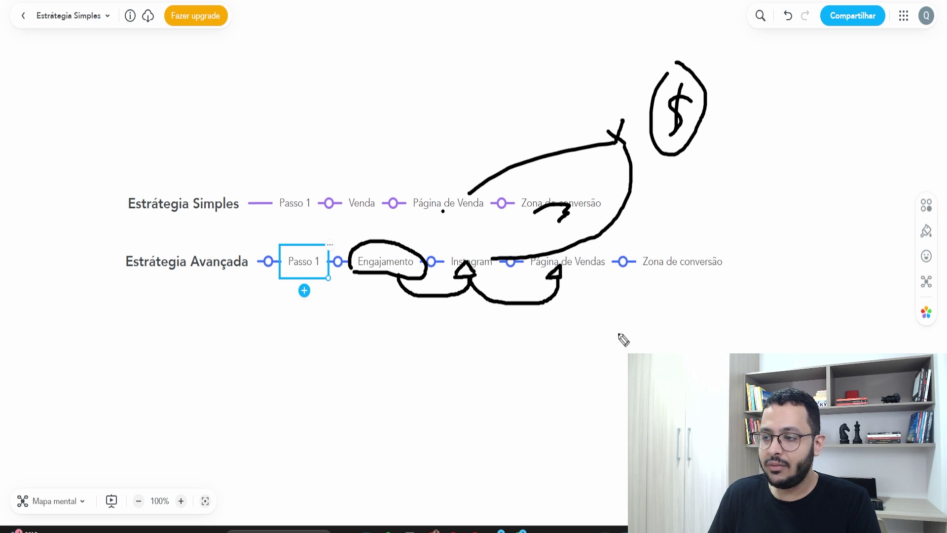
- Draw freehand strokes linking Venda to Página de Venda and connecting Engajamento, Instagram and Página de Vendas on the mind map
click(669, 274)
mouse_move(640, 282)
mouse_down()
mouse_move(624, 295)
mouse_move(587, 278)
mouse_move(595, 274)
mouse_up()
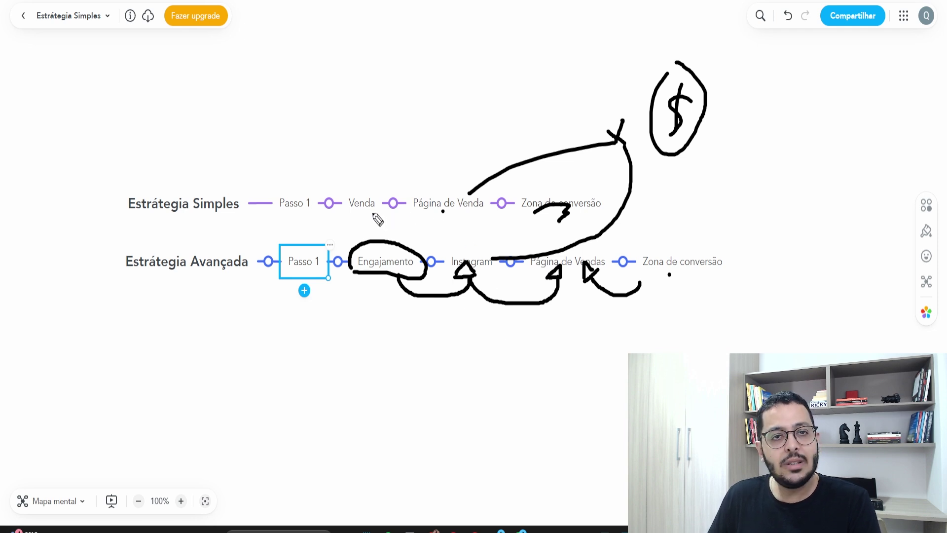
drag(344, 211, 514, 216)
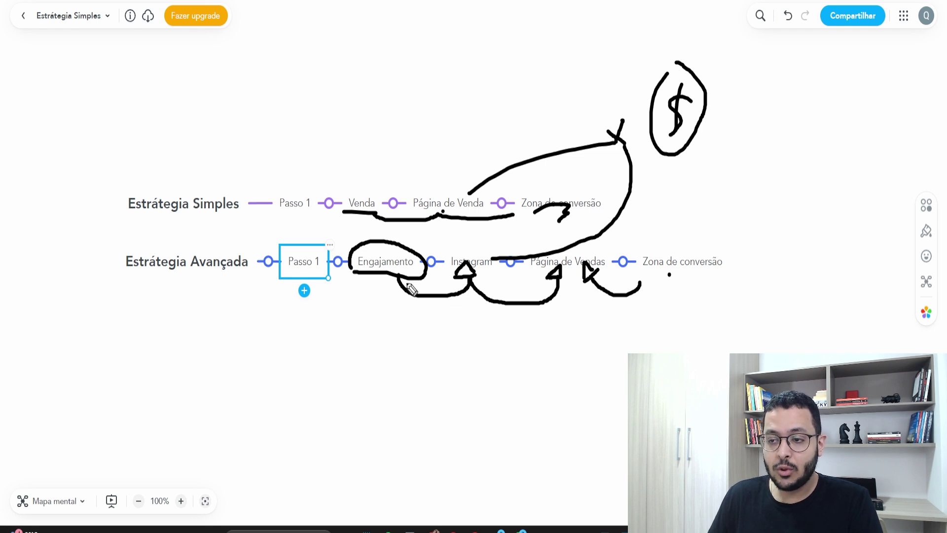
mouse_move(383, 269)
mouse_down()
mouse_move(390, 318)
mouse_move(469, 322)
mouse_move(466, 311)
mouse_move(465, 326)
mouse_move(575, 325)
mouse_move(580, 301)
mouse_up()
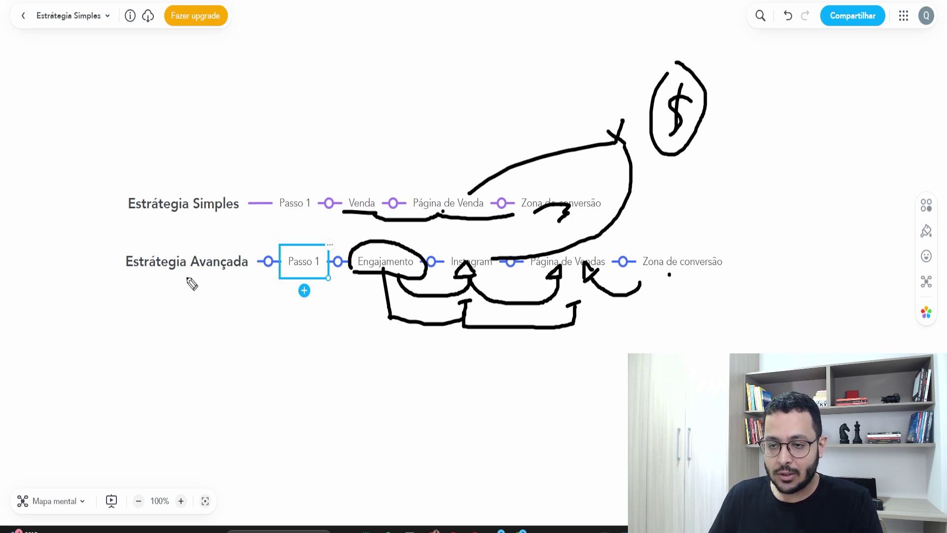
- Outline the whole Estrátegia Avançada row, write a circled "E.C" below it, and draw an arc from Engajamento to Instagram
mouse_move(115, 230)
mouse_down()
mouse_move(615, 380)
mouse_move(755, 281)
mouse_move(387, 264)
mouse_move(127, 270)
mouse_up()
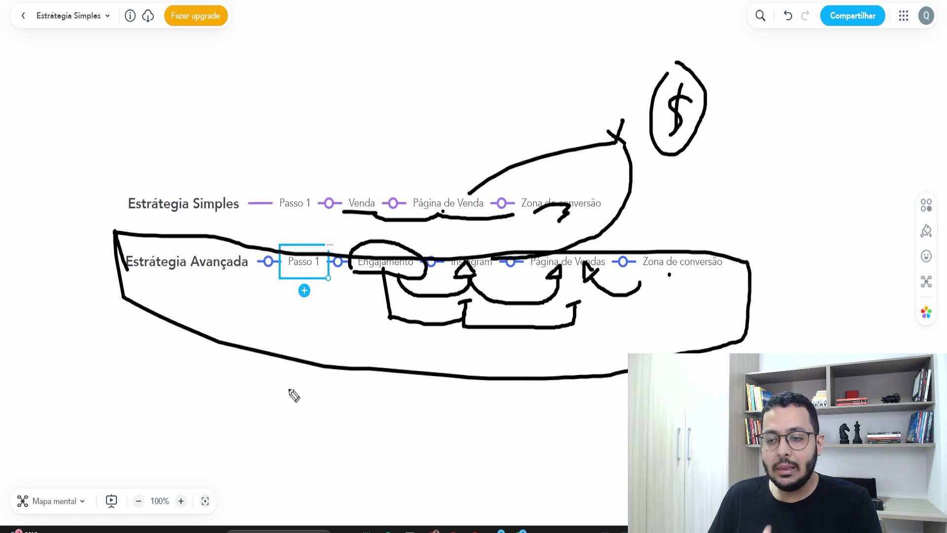
mouse_move(289, 391)
mouse_down()
mouse_move(287, 433)
mouse_move(310, 392)
mouse_move(302, 413)
mouse_up()
drag(287, 434, 307, 434)
click(311, 432)
mouse_move(338, 397)
mouse_down()
mouse_move(327, 416)
mouse_move(343, 432)
mouse_up()
mouse_move(282, 360)
mouse_down()
mouse_move(243, 438)
mouse_move(381, 424)
mouse_move(308, 373)
mouse_up()
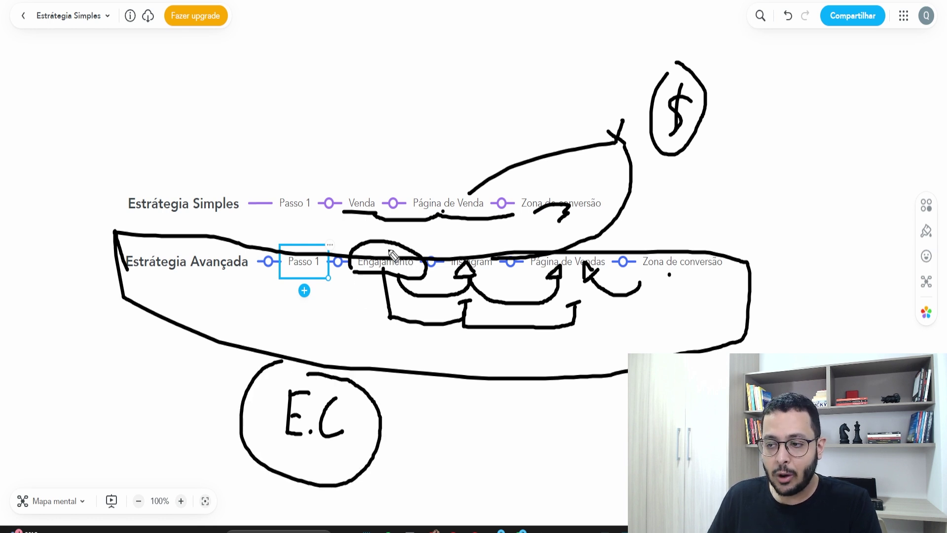
drag(389, 250, 469, 250)
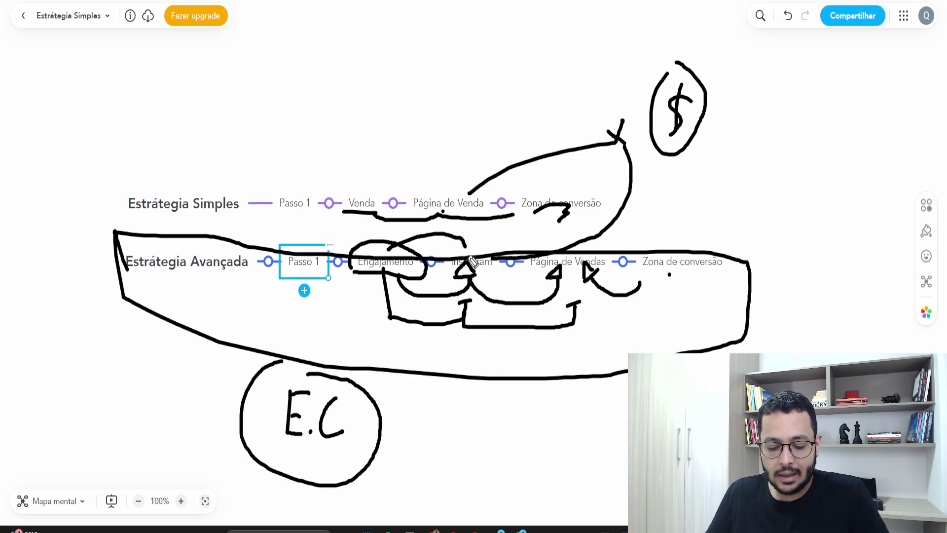
- Clear all freehand drawings, then circle the Estrátegia Avançada steps from Passo 1 to Zona de conversão and mark the individual stages
key(e)
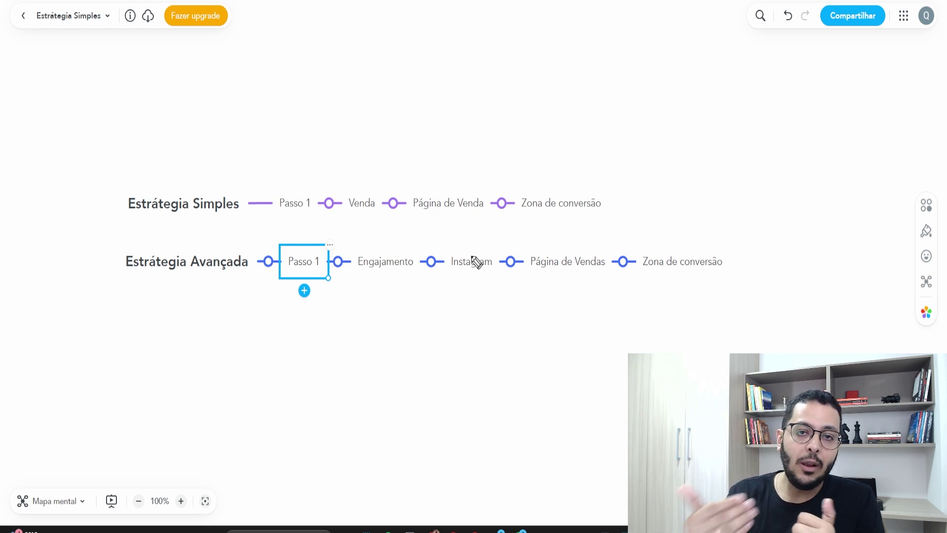
mouse_move(312, 291)
mouse_down()
mouse_move(577, 355)
mouse_move(771, 271)
mouse_move(365, 240)
mouse_move(281, 281)
mouse_move(328, 296)
mouse_up()
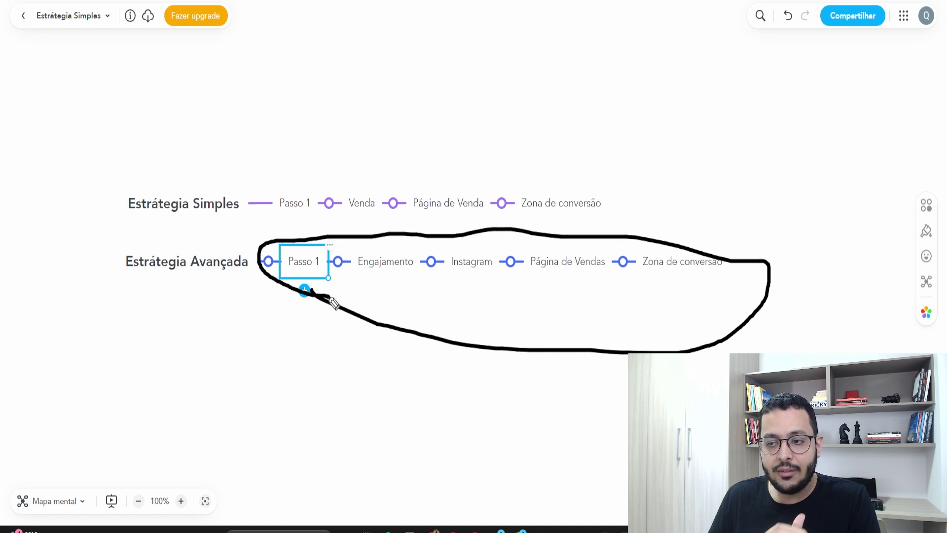
drag(380, 276, 388, 275)
click(465, 277)
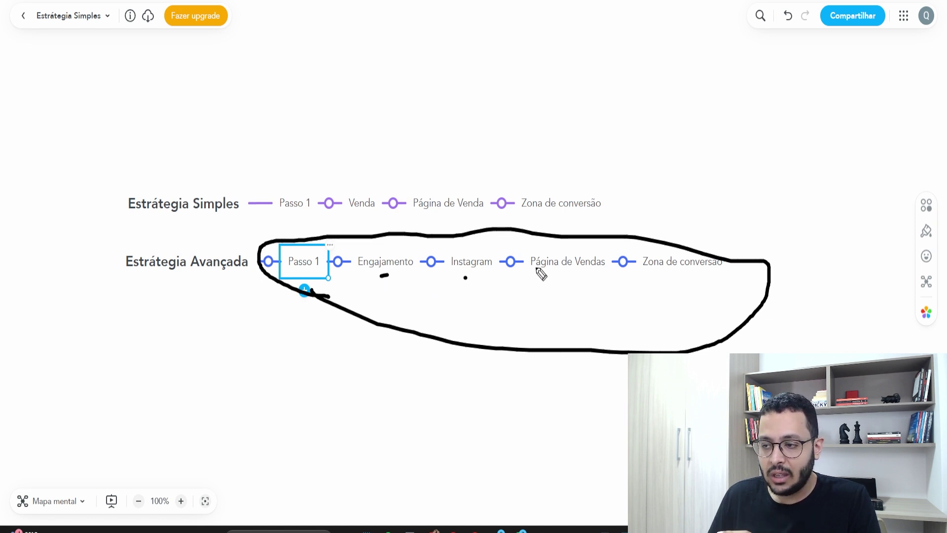
click(548, 265)
drag(693, 287, 704, 286)
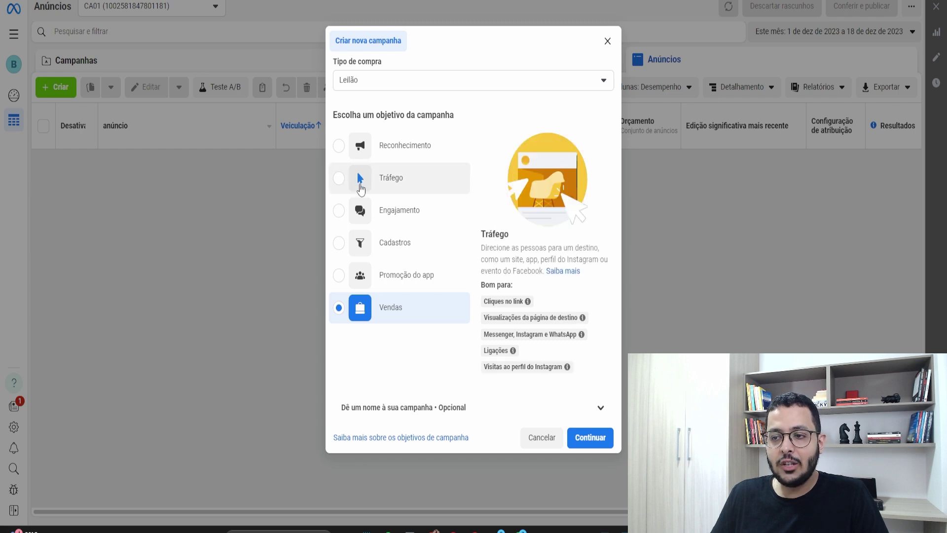
- In Meta Ads Manager, create a new campaign with the Engajamento objective using the manual engagement configuration
click(406, 217)
click(590, 443)
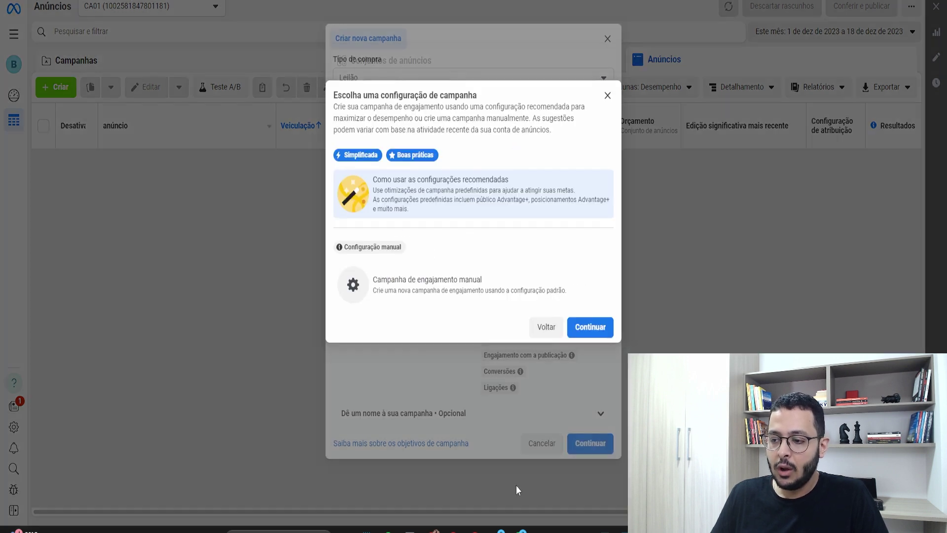
click(418, 305)
click(577, 333)
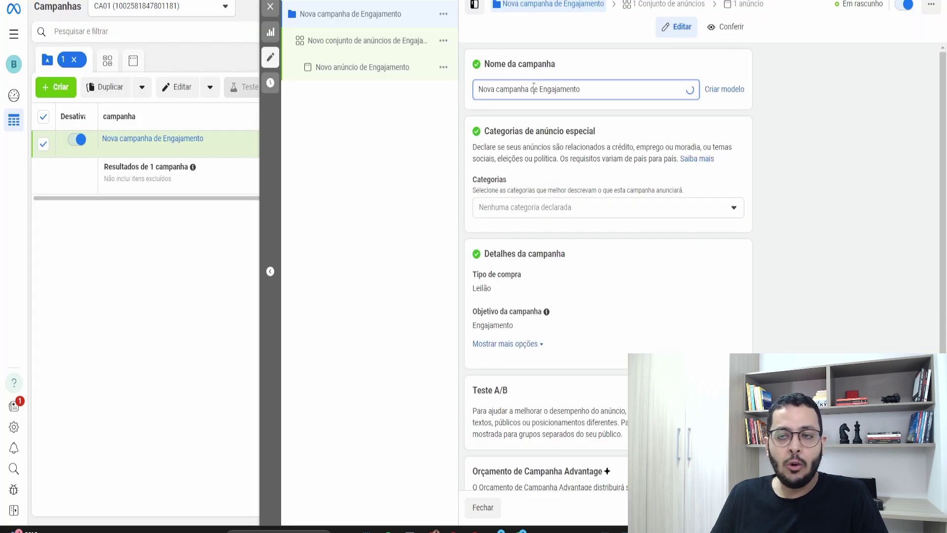
- Rename the campaign as "CAMPANHA 1"
triple_click(534, 87)
text(CAMPA)
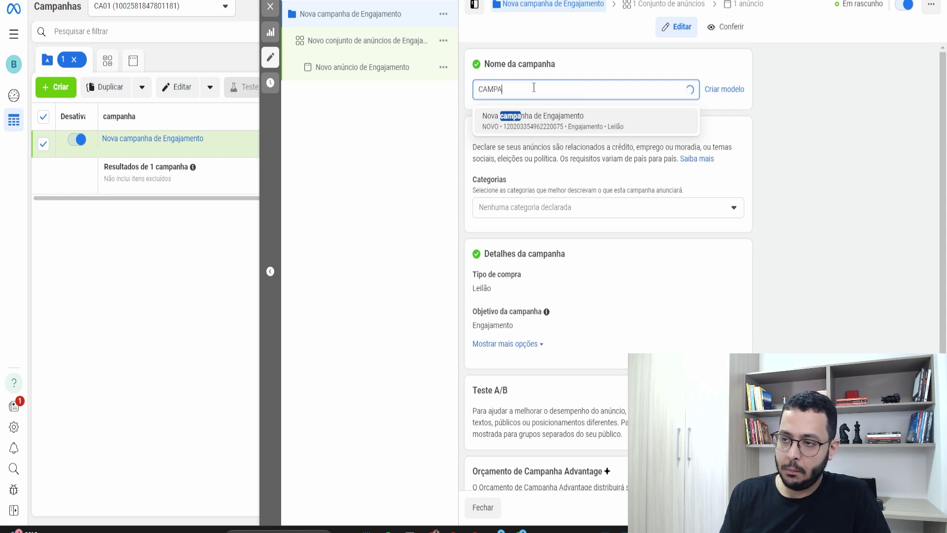
text(NHA 1)
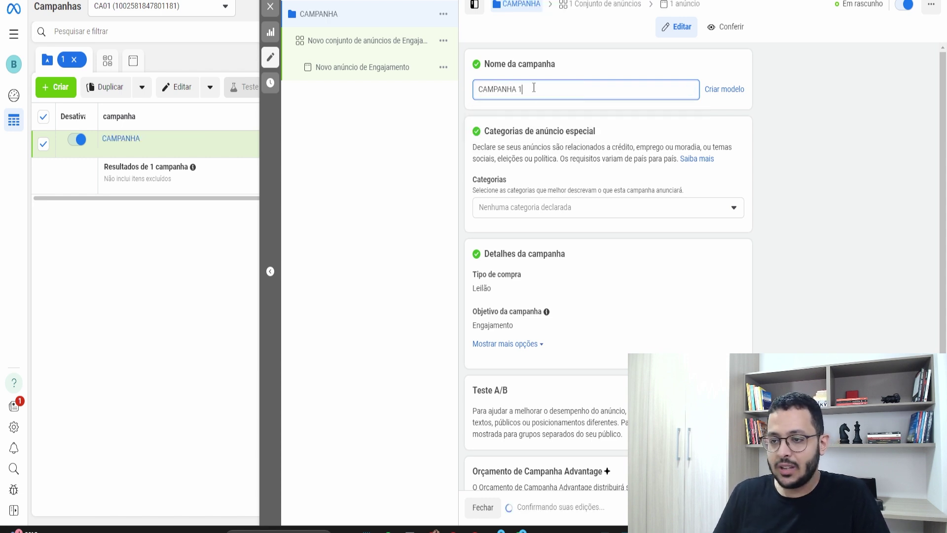
click(379, 159)
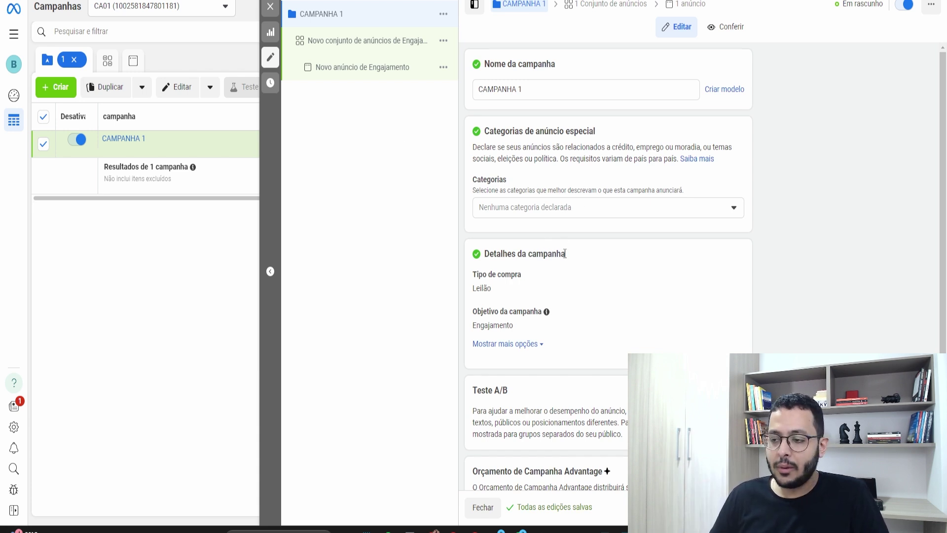
- Open the campaign's ad set and rename it as "CNJTO 1"
scroll(565, 255, down, 1)
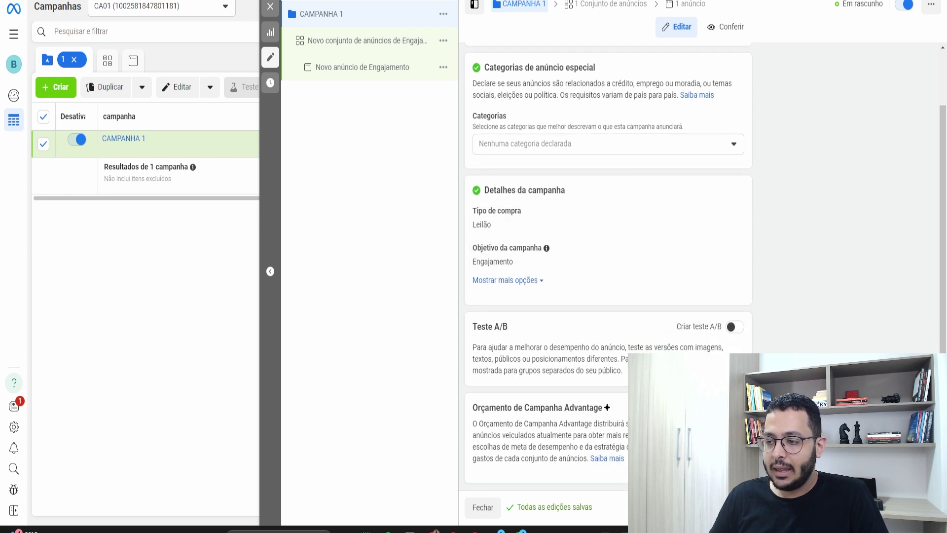
click(367, 40)
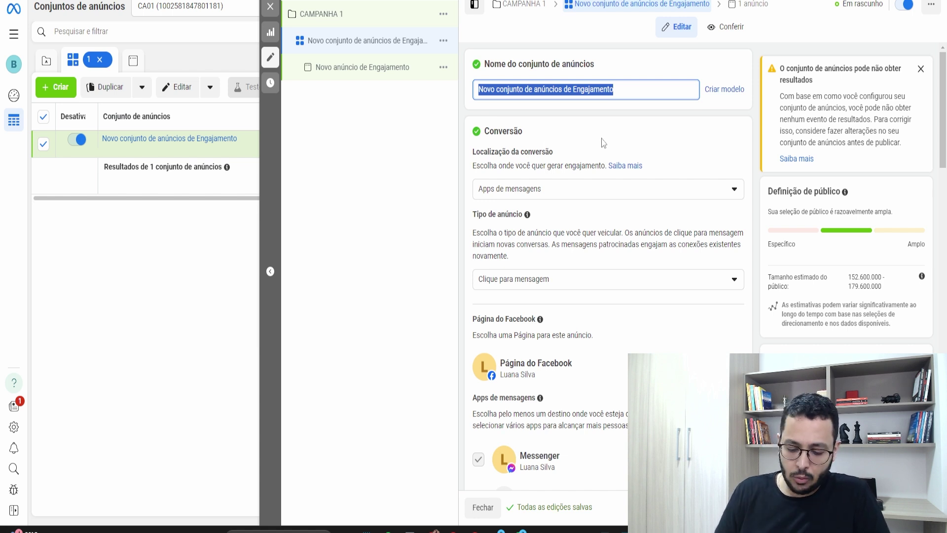
text(CNJTO 1)
click(573, 129)
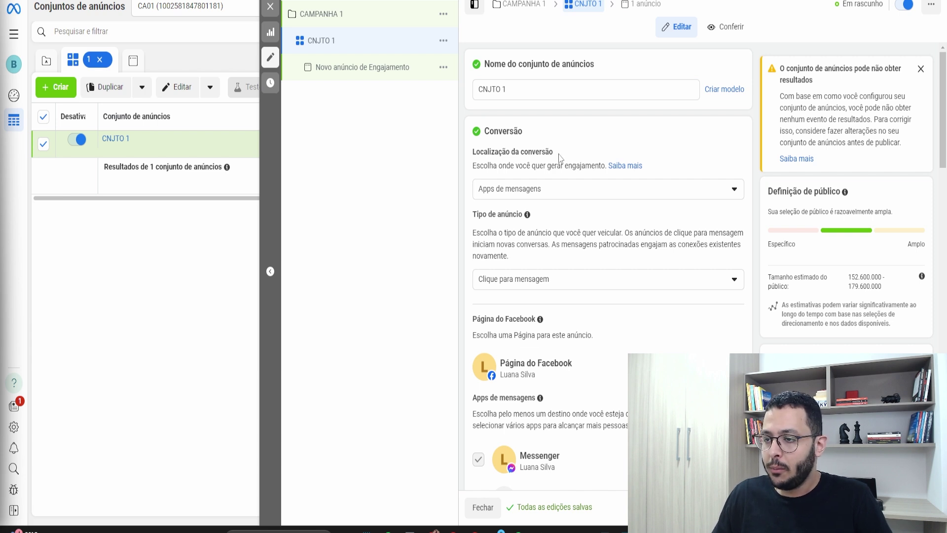
- Set the ad set's conversion location to Site and its performance goal to "Maximizar o número de impressões"
click(546, 189)
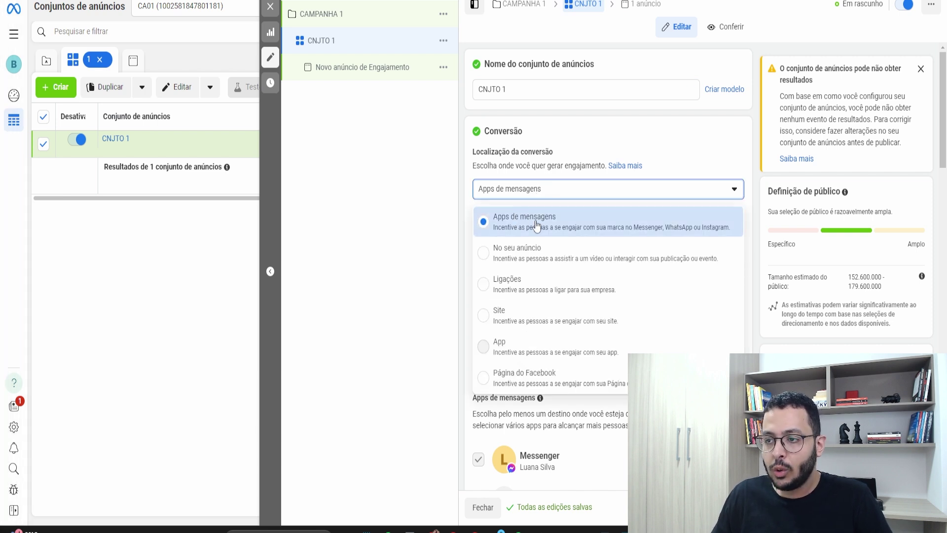
click(520, 318)
click(535, 239)
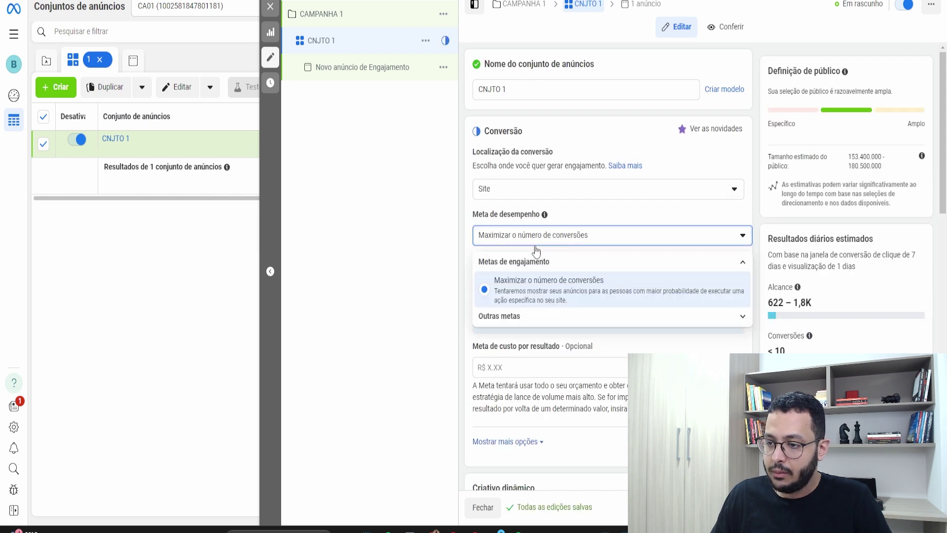
click(516, 321)
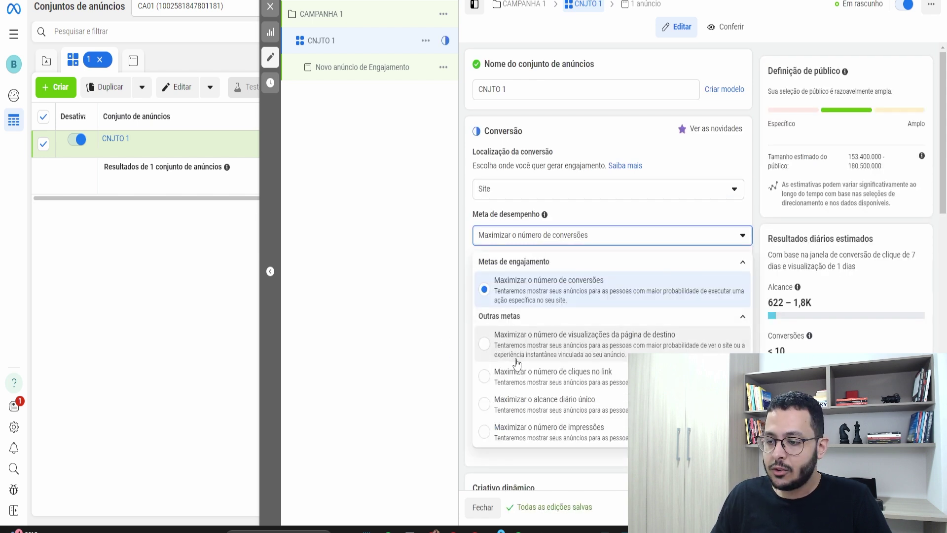
click(515, 438)
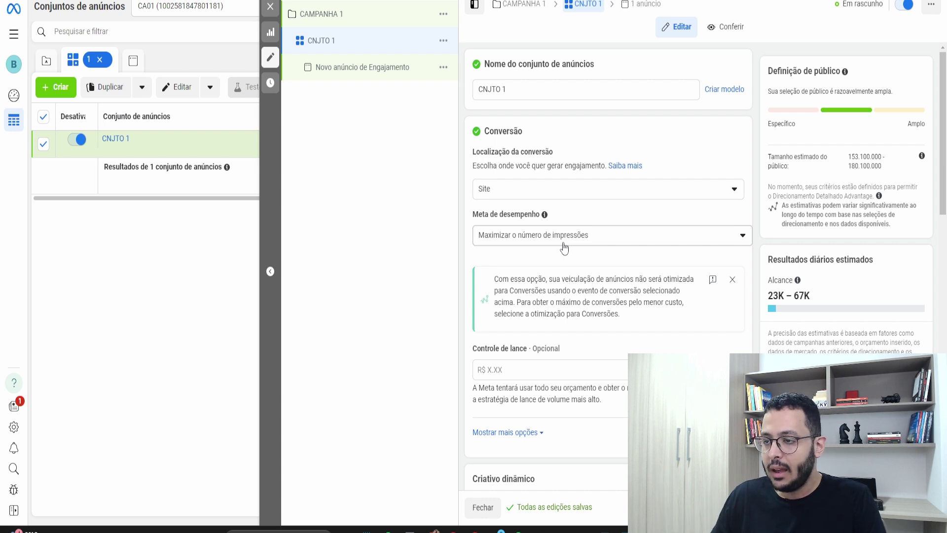
- Set the ad set's daily budget to R$ 6,00
scroll(565, 247, down, 4)
scroll(545, 197, down, 3)
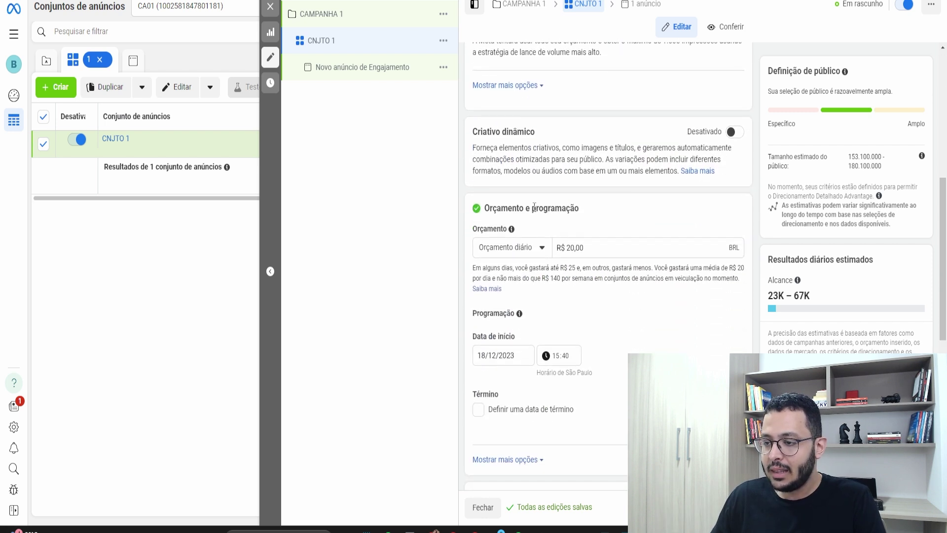
double_click(572, 247)
text(6)
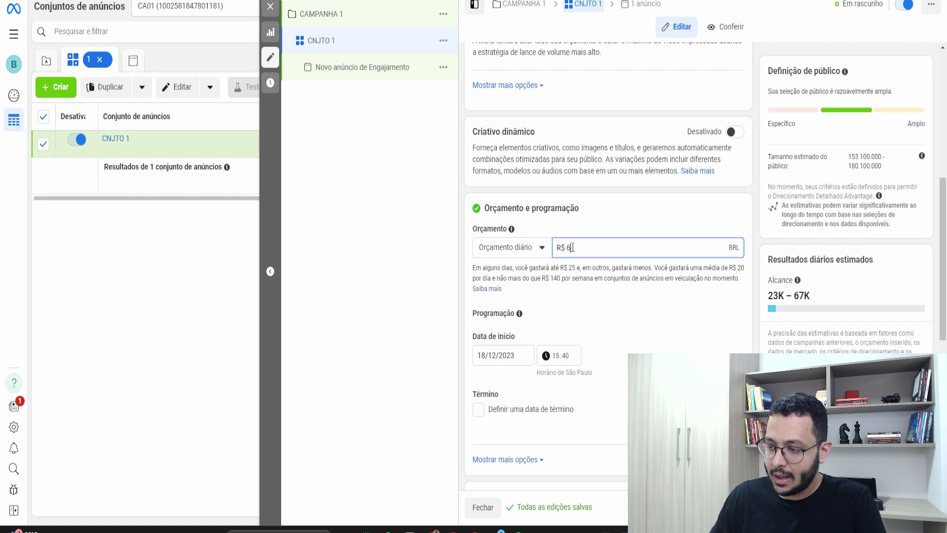
click(614, 208)
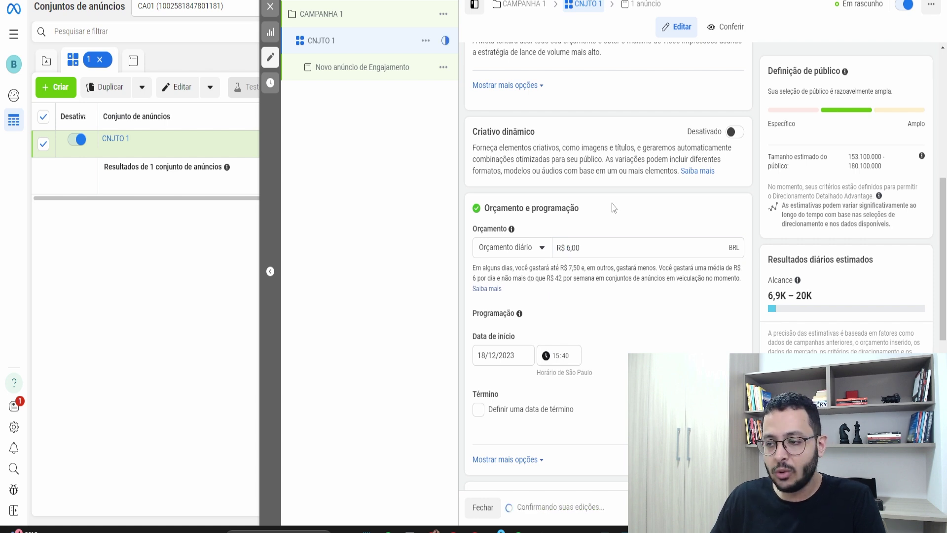
- Schedule the ad set to start on 19/12/2023 at 00:40
scroll(498, 269, down, 2)
click(494, 287)
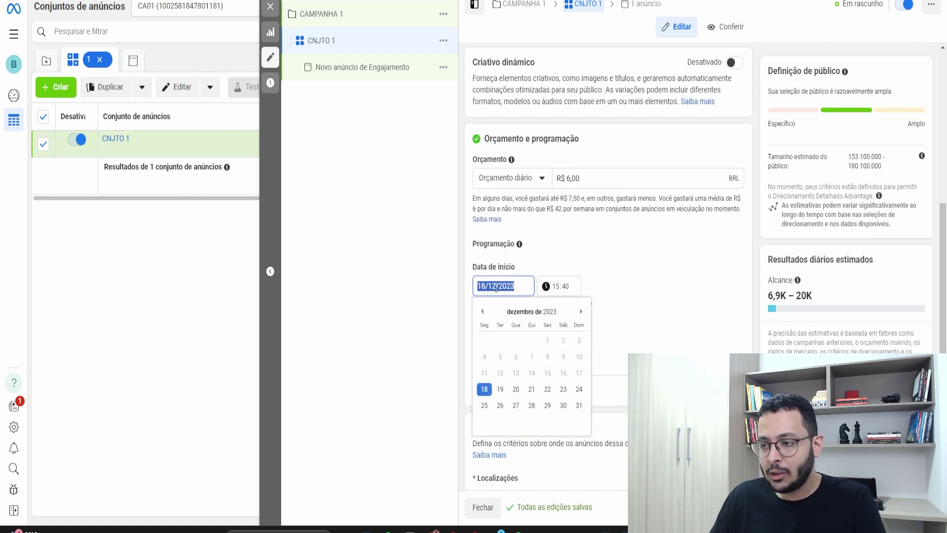
click(500, 389)
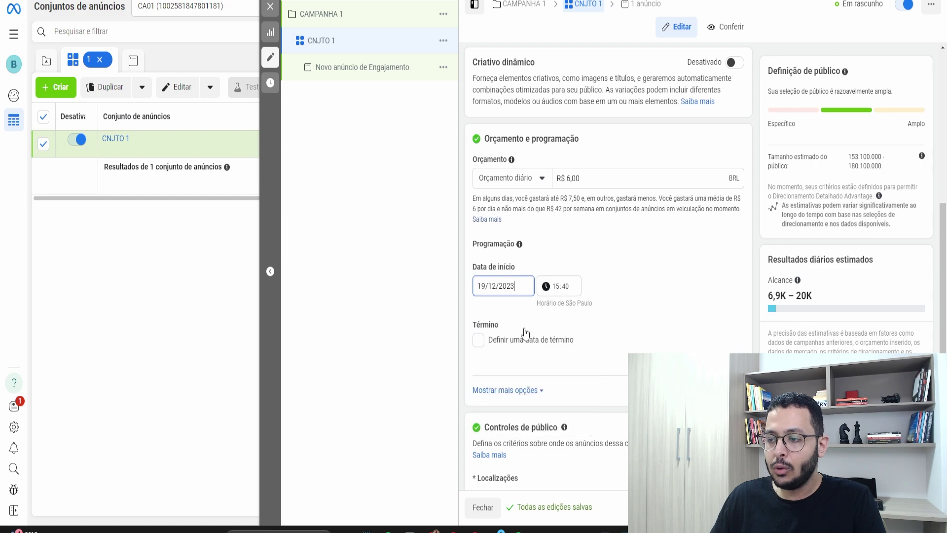
click(559, 290)
text(00)
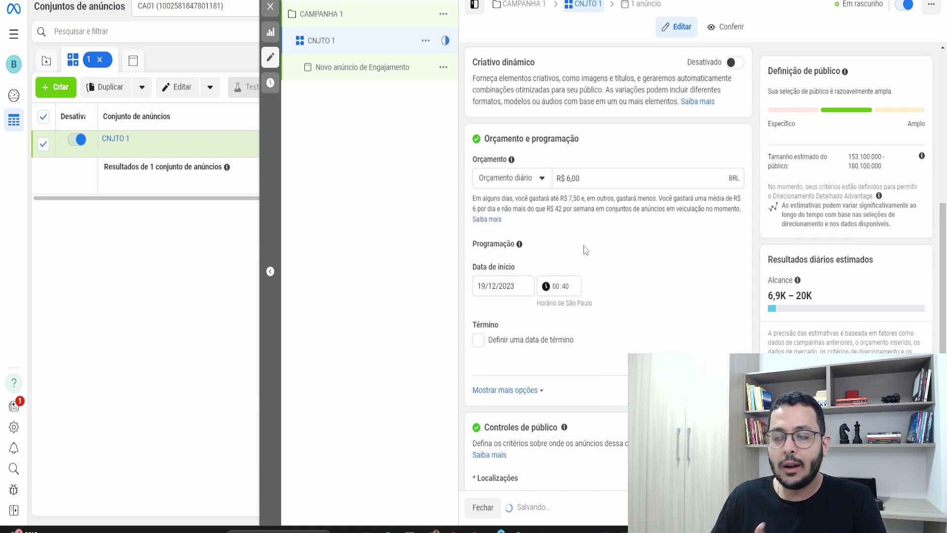
- Switch the ad set's audience from Público Advantage+ to the original audience options
scroll(539, 279, down, 5)
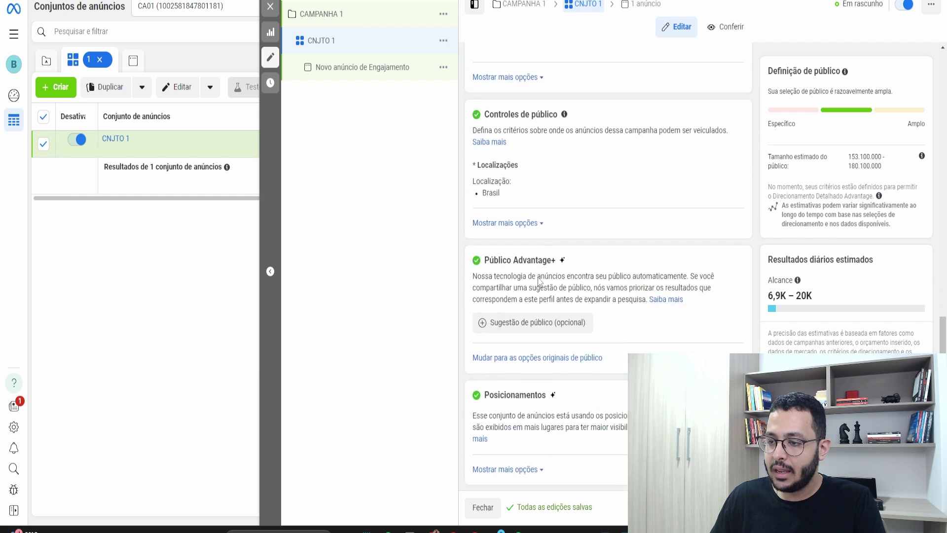
drag(496, 254, 538, 258)
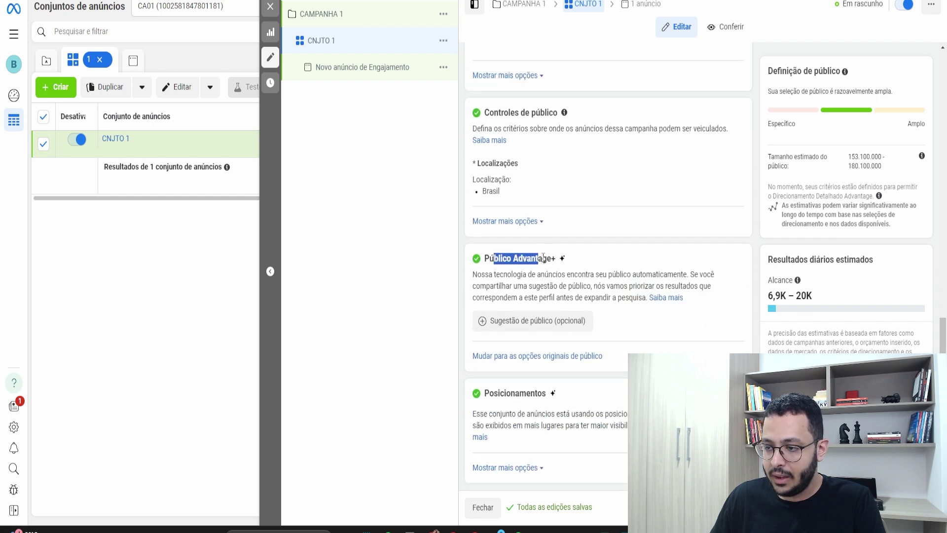
click(558, 258)
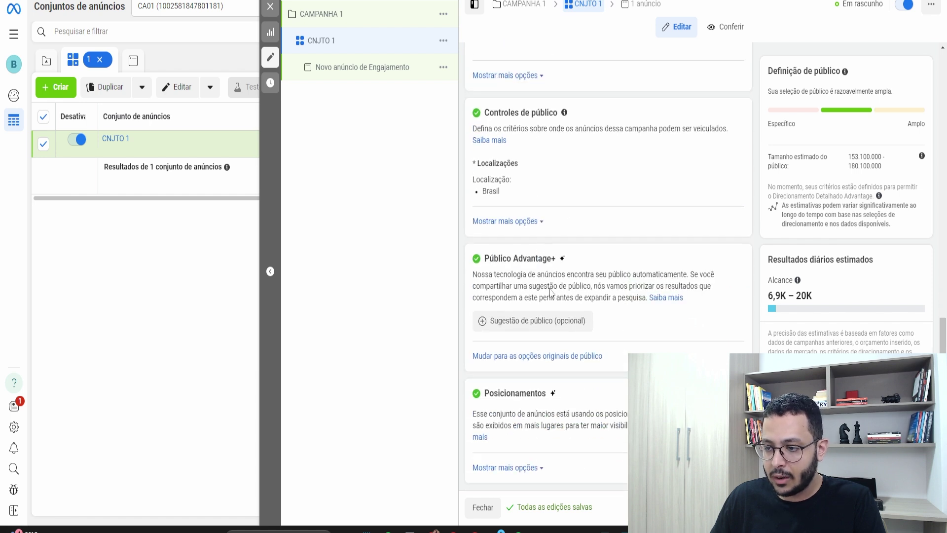
click(540, 358)
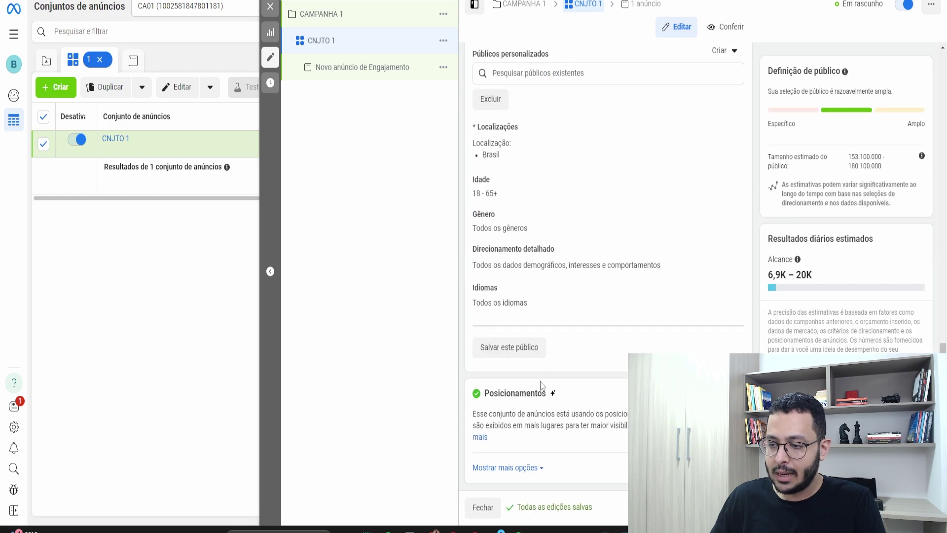
- Expand the ad set's placement options and switch from Advantage placements to manual placements
click(508, 470)
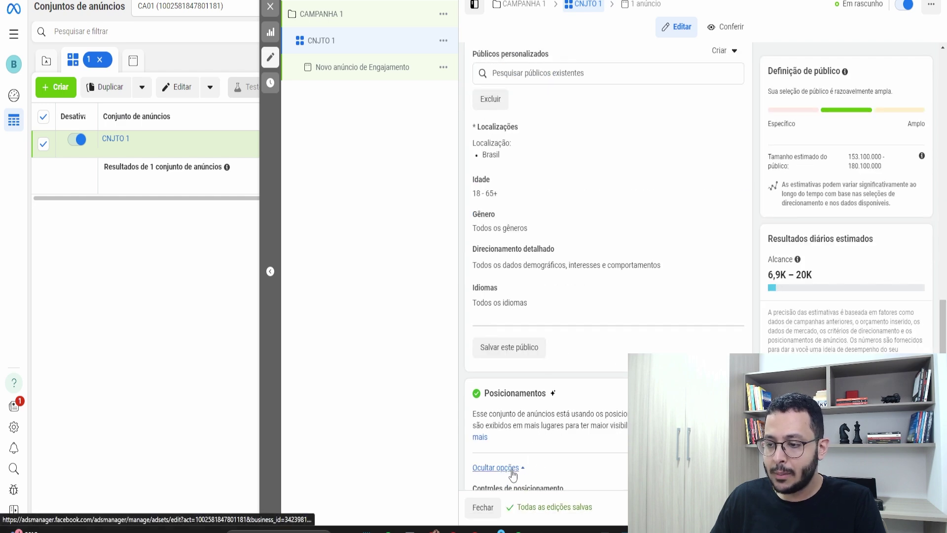
scroll(567, 414, down, 3)
scroll(568, 414, down, 2)
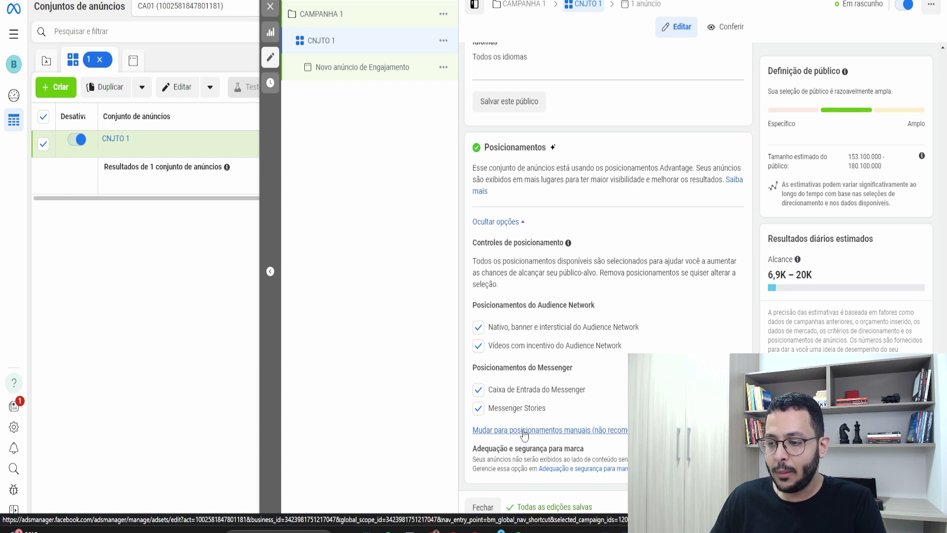
click(523, 430)
scroll(552, 360, down, 3)
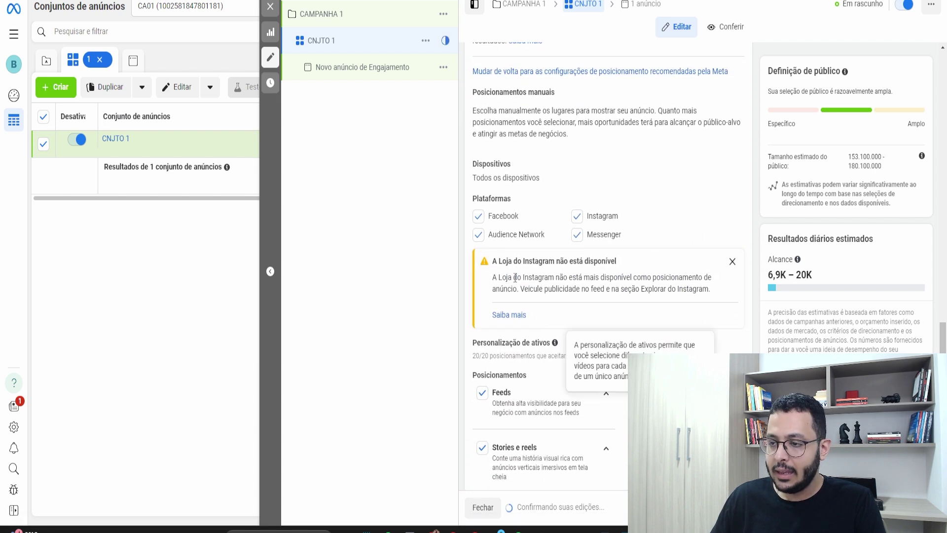
- Restrict the ad set's manual placements to Instagram by deselecting Facebook, Audience Network and Messenger
click(481, 217)
click(480, 234)
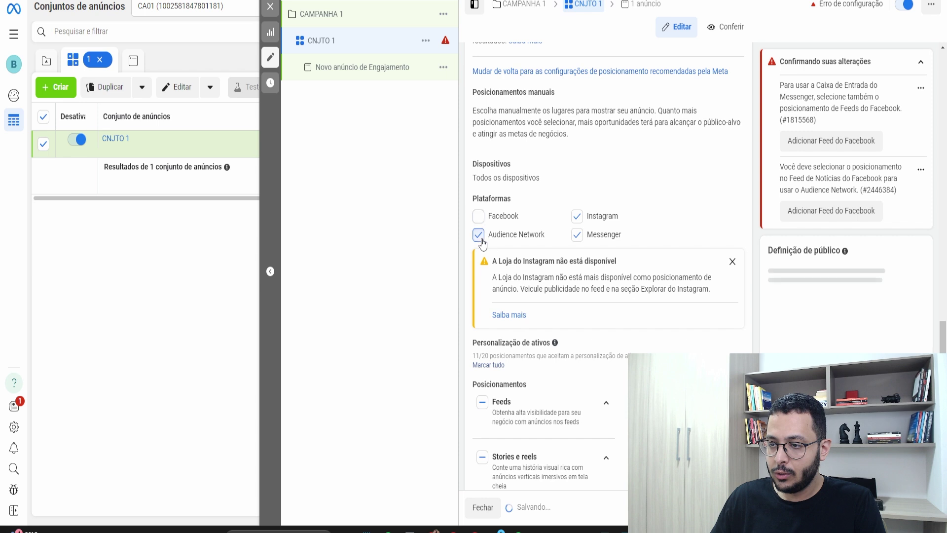
click(578, 238)
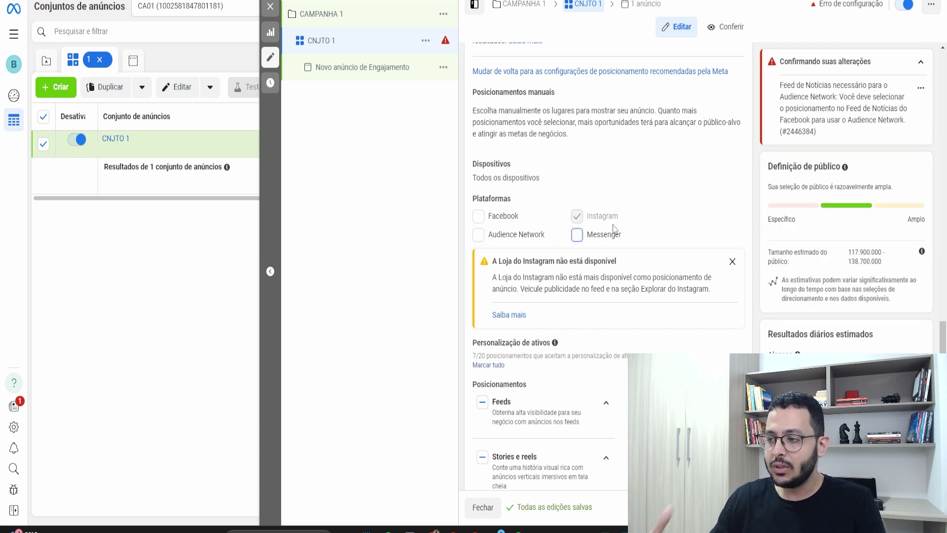
scroll(567, 236, down, 4)
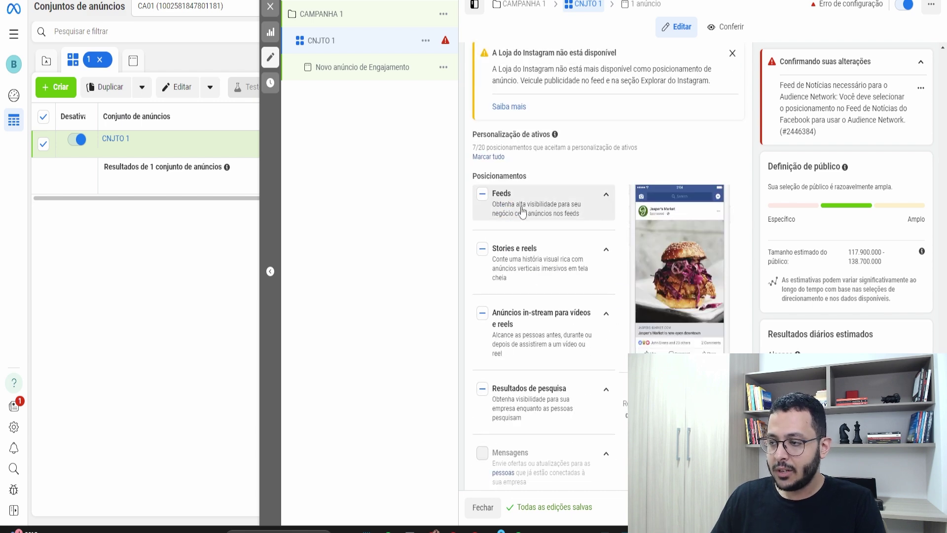
scroll(517, 248, up, 3)
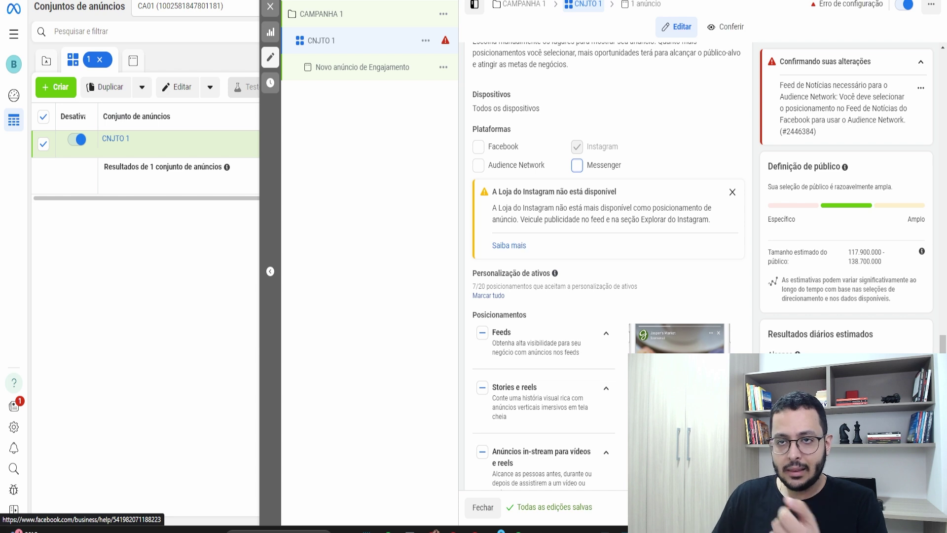
key(ctrl+Tab)
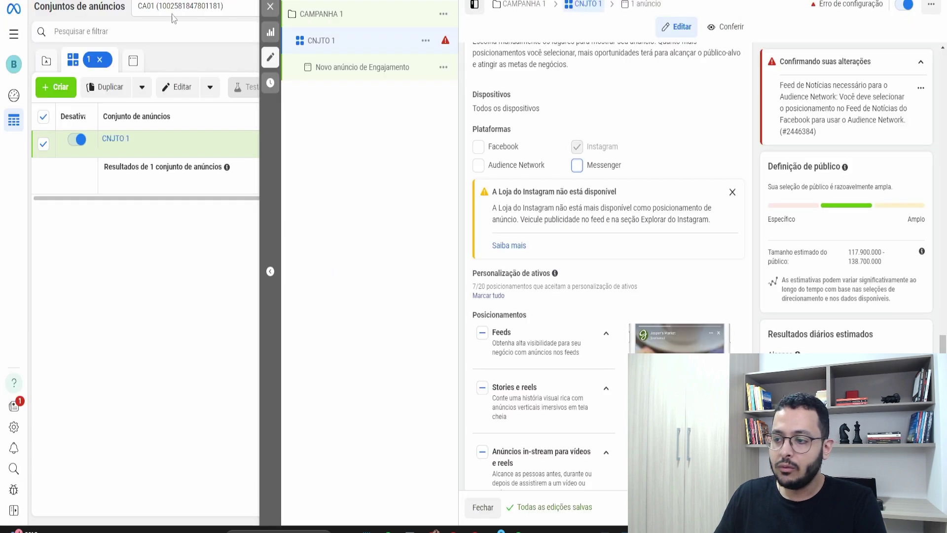
scroll(543, 296, down, 5)
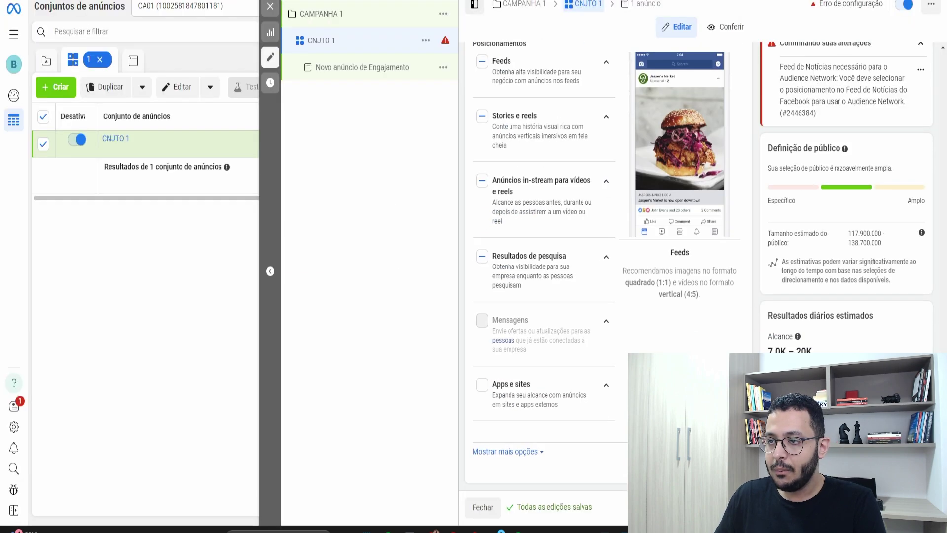
- Open the ad Novo anúncio de Engajamento and set its Instagram account to use the selected Page
click(374, 74)
click(523, 211)
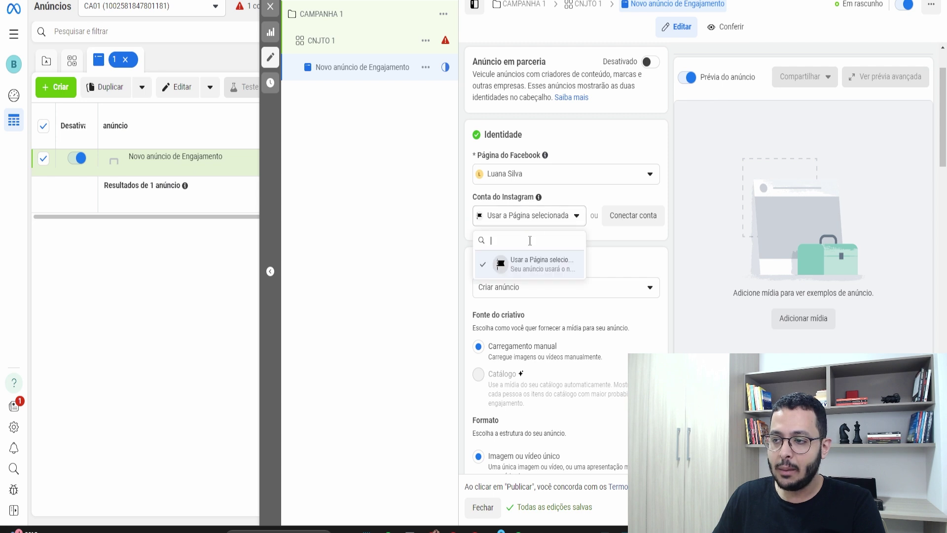
click(540, 267)
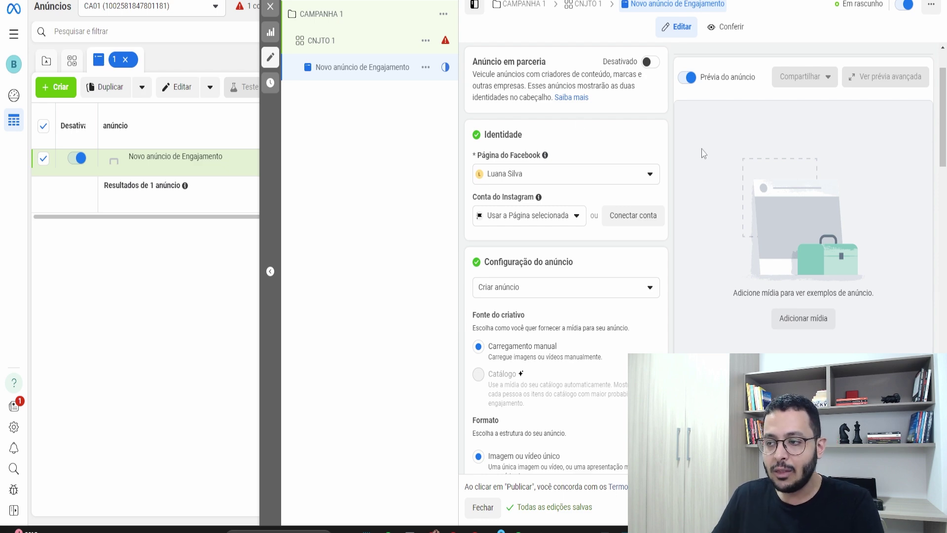
- Enter "PPP" as the ad's primary text and fill its title with placeholder punctuation
scroll(612, 217, down, 10)
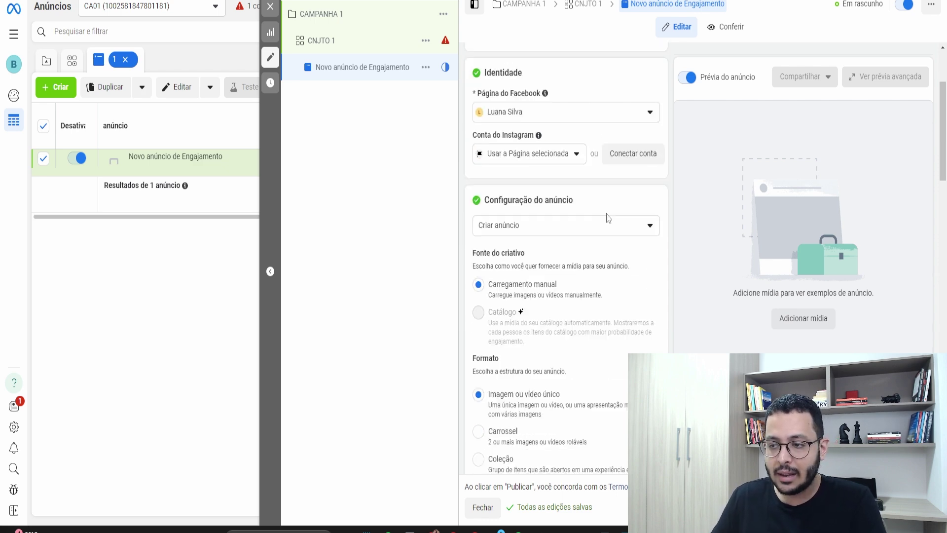
click(561, 234)
text(PPP)
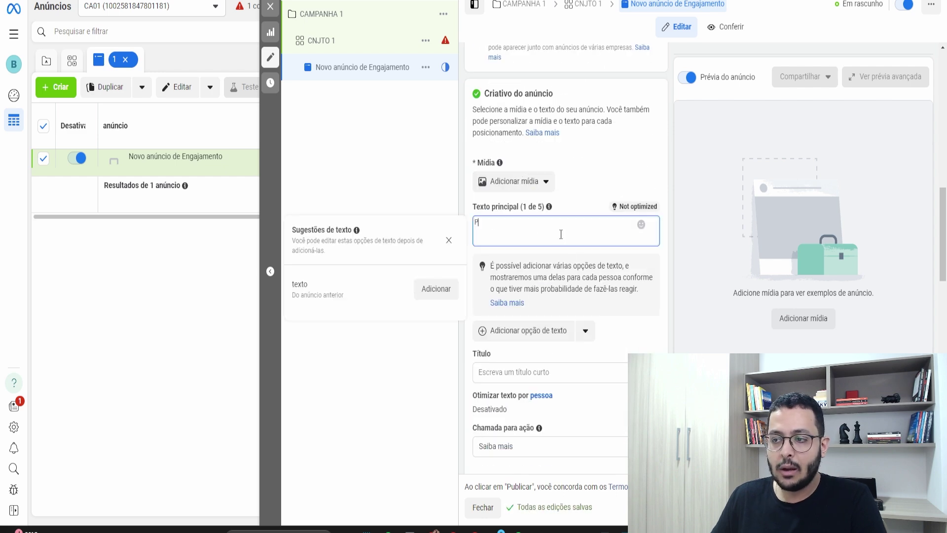
scroll(537, 306, down, 2)
click(535, 302)
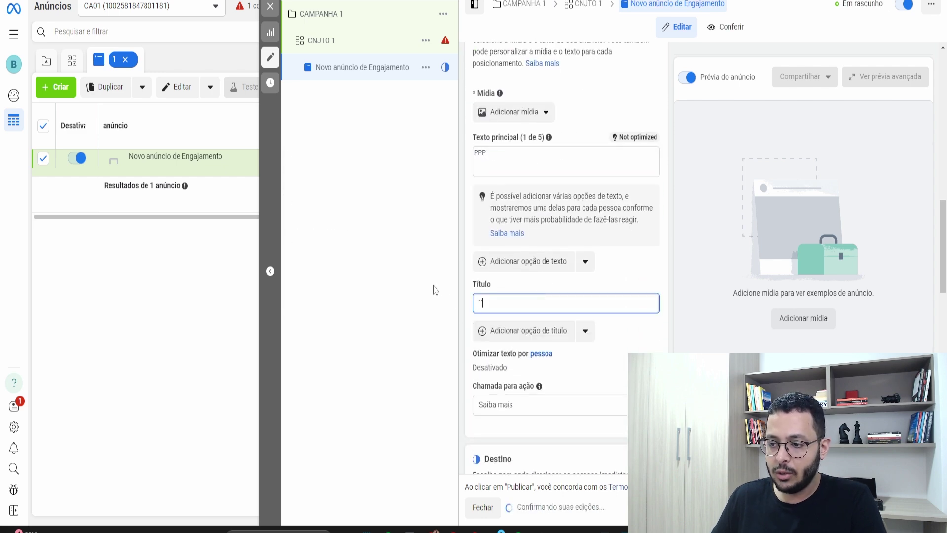
text(")
- Set the ad's destination website URL to the address of the Instagram profile being promoted
scroll(579, 273, down, 3)
scroll(579, 273, down, 3)
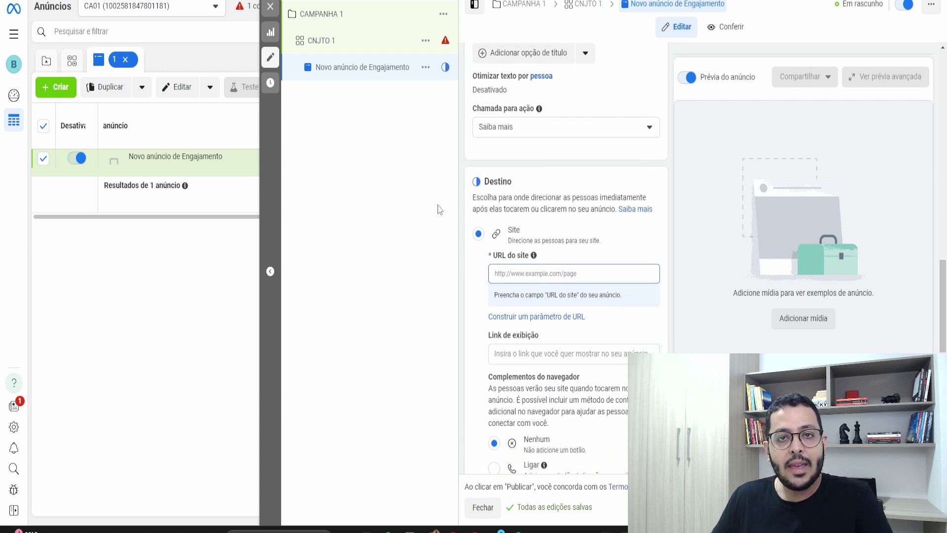
key(ctrl+Tab)
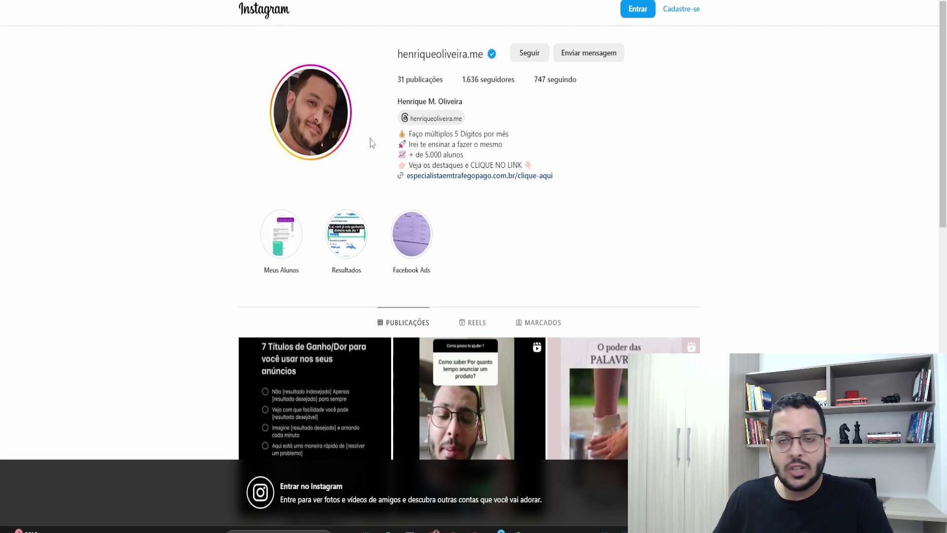
key(alt+Tab)
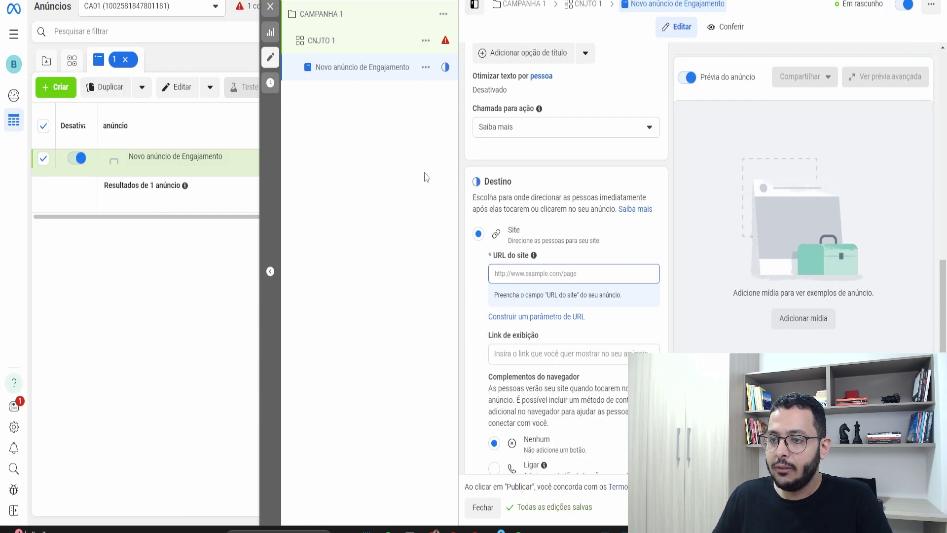
click(514, 273)
text(https://www.instagram.com/henriqueoliveira.me/)
click(454, 290)
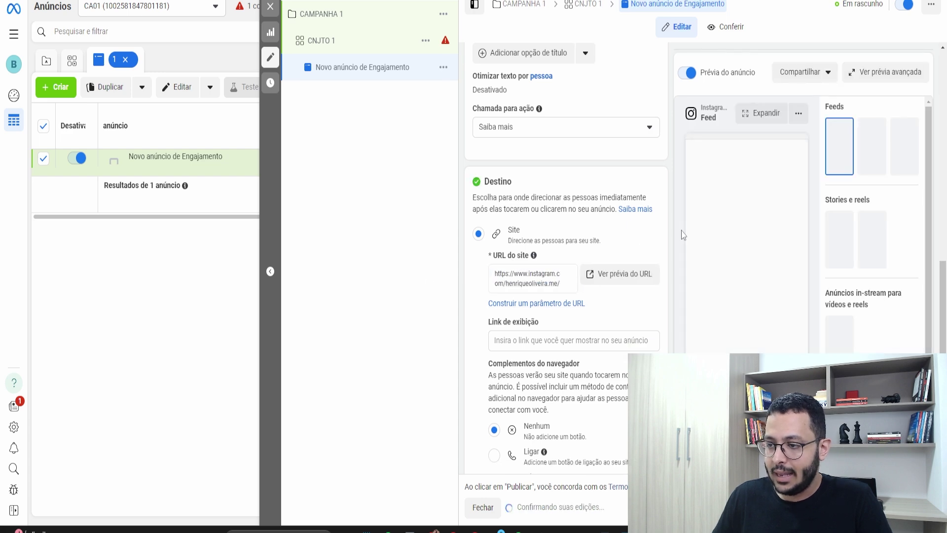
- Add the 1080 × 1920 image CRIATIVO 1 from the account images as the ad's media
scroll(562, 246, down, 3)
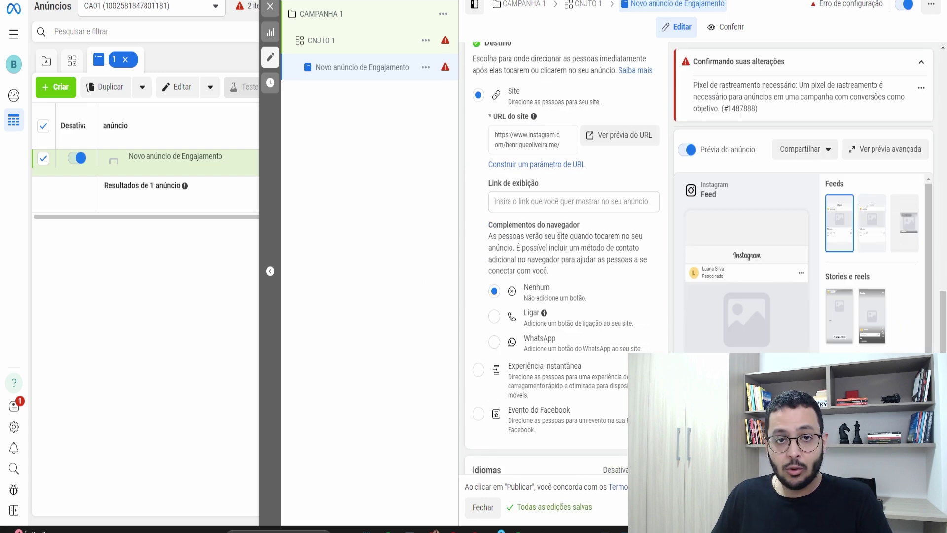
scroll(558, 236, up, 8)
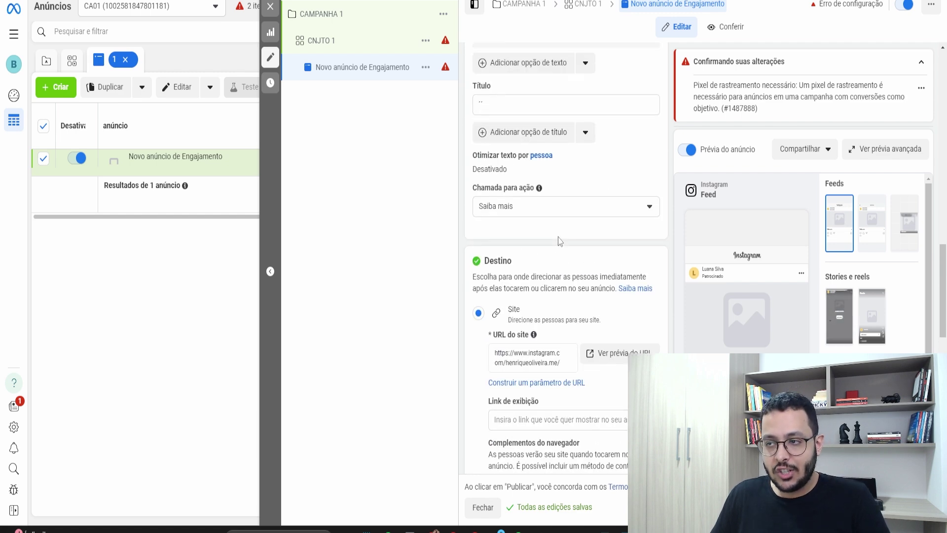
scroll(558, 240, up, 3)
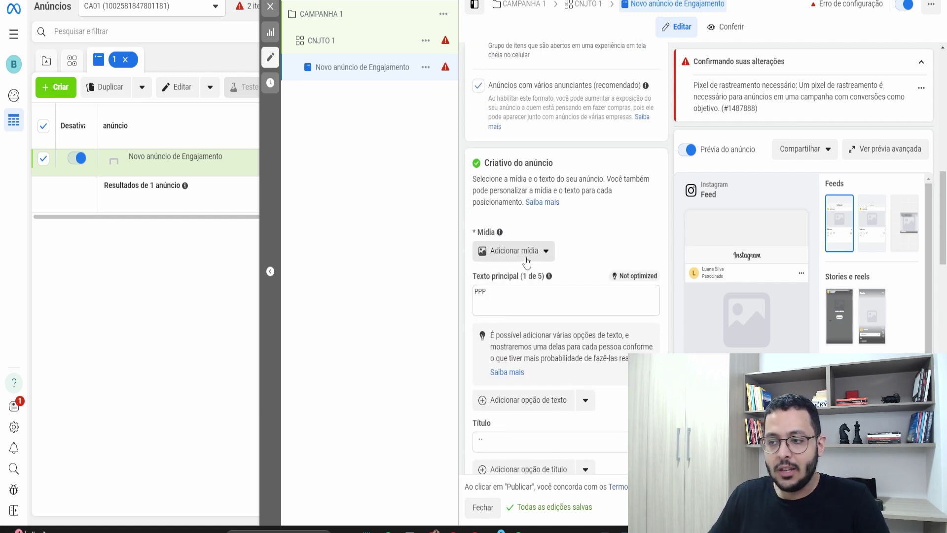
click(528, 262)
click(528, 277)
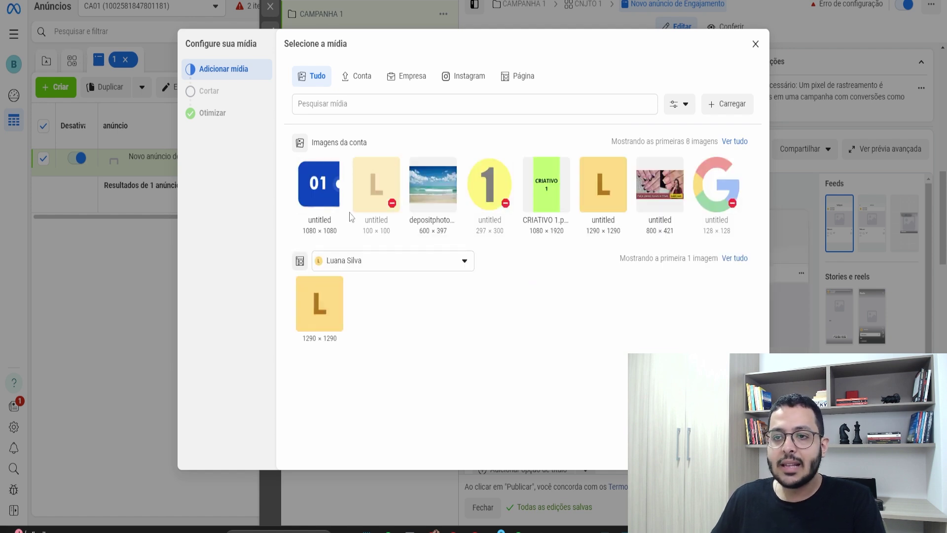
click(557, 188)
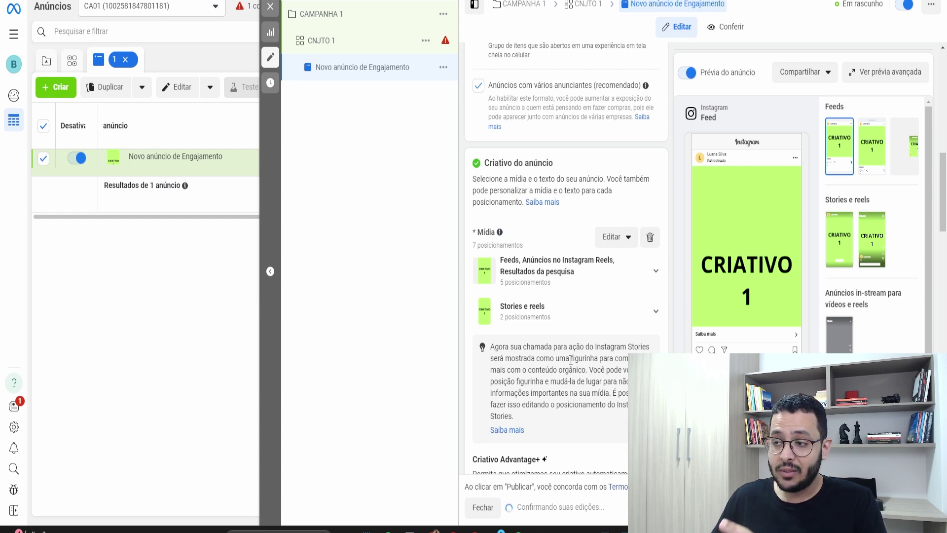
- Review the ad's creative fields, then switch to the Instagram profile page and look over its highlights and posts
scroll(547, 363, down, 8)
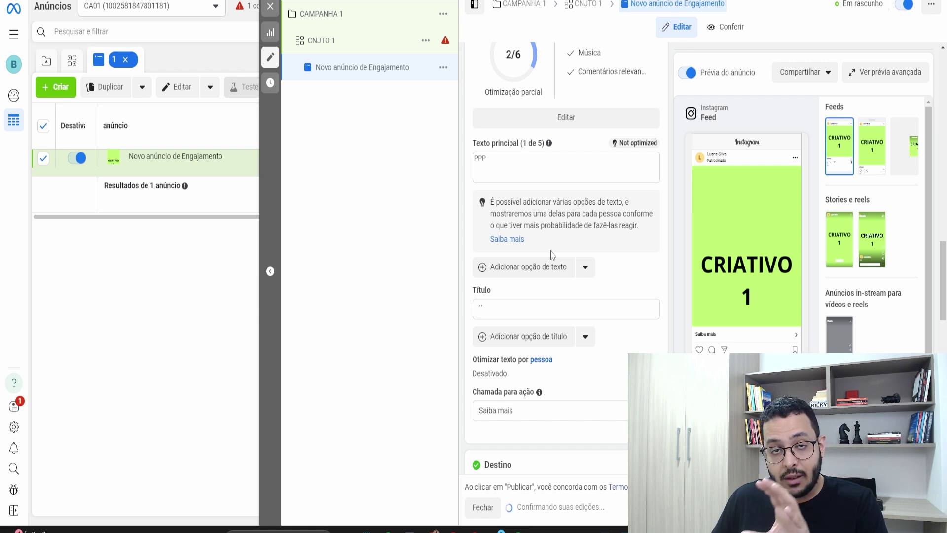
scroll(552, 255, up, 3)
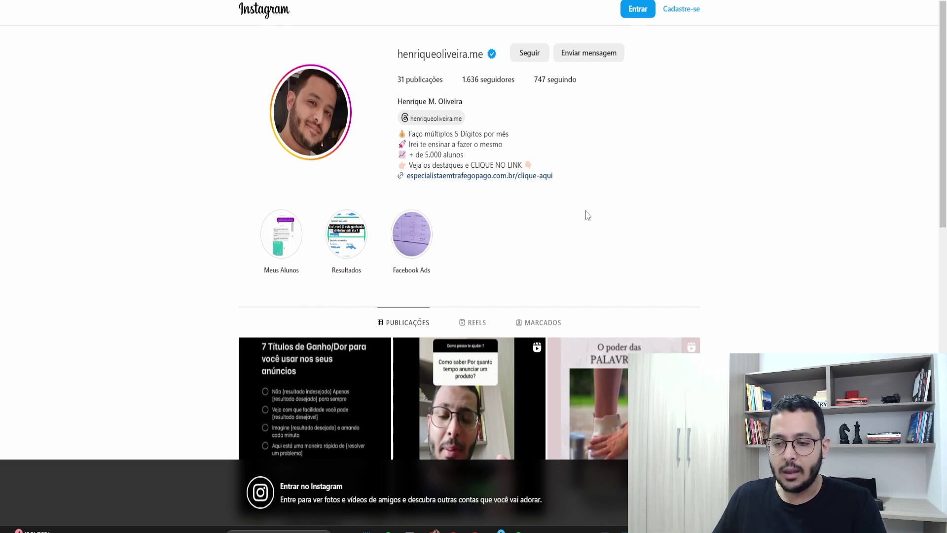
scroll(587, 215, down, 1)
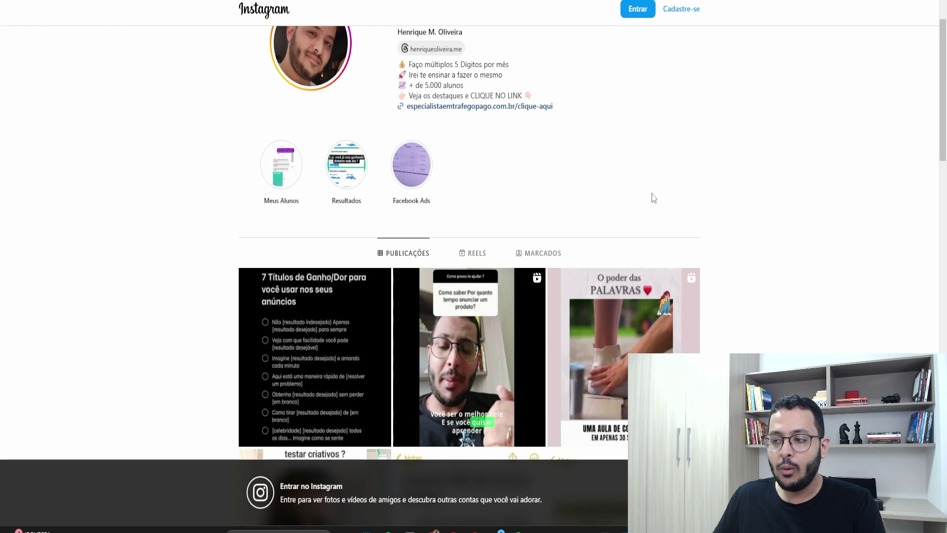